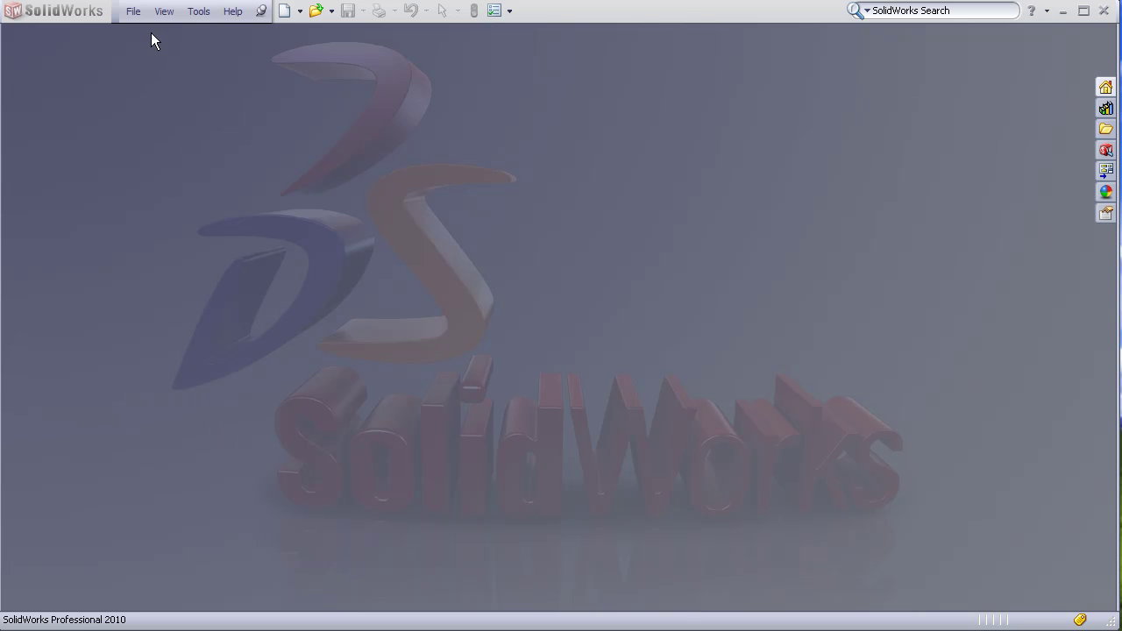
Create a new drawing document from the plain Drawing template via File > New.
left_click(133, 11)
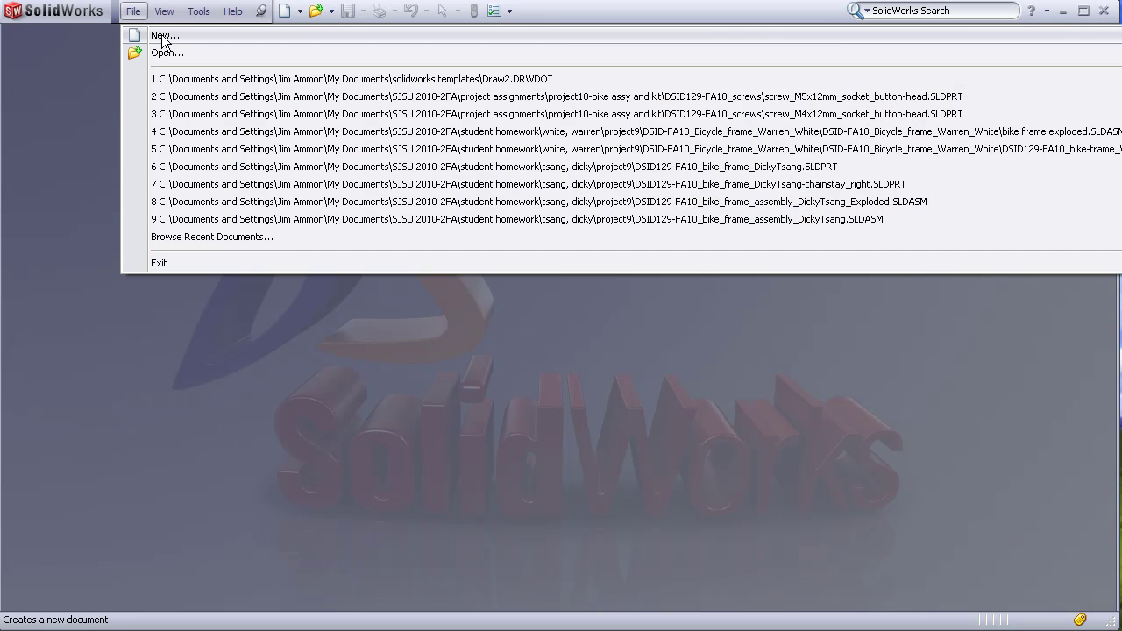
left_click(161, 36)
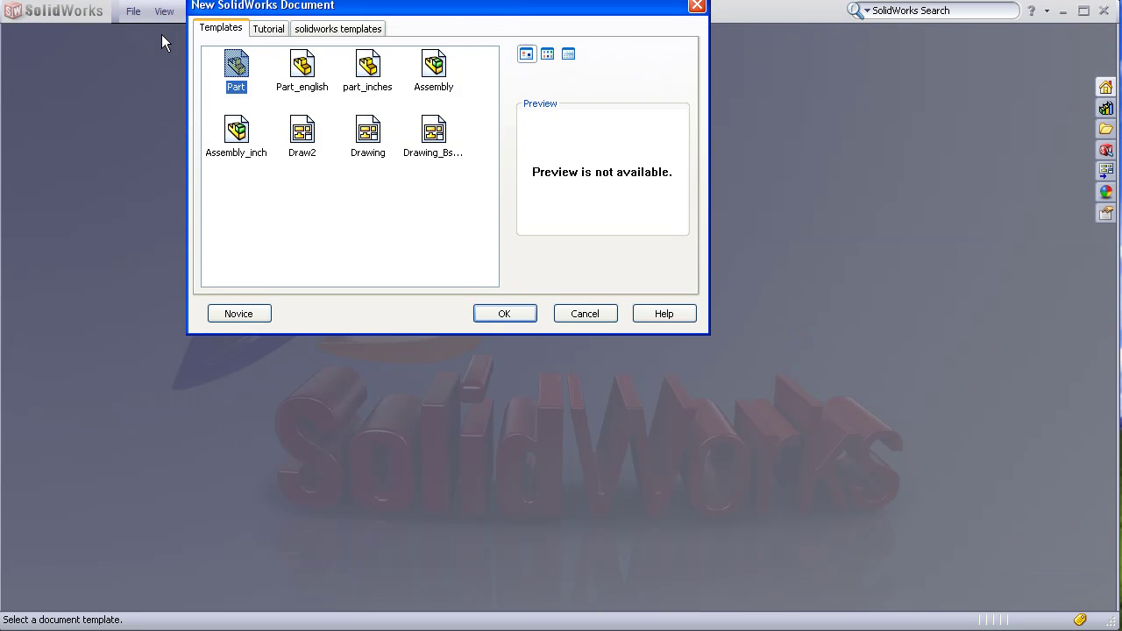
left_click(370, 136)
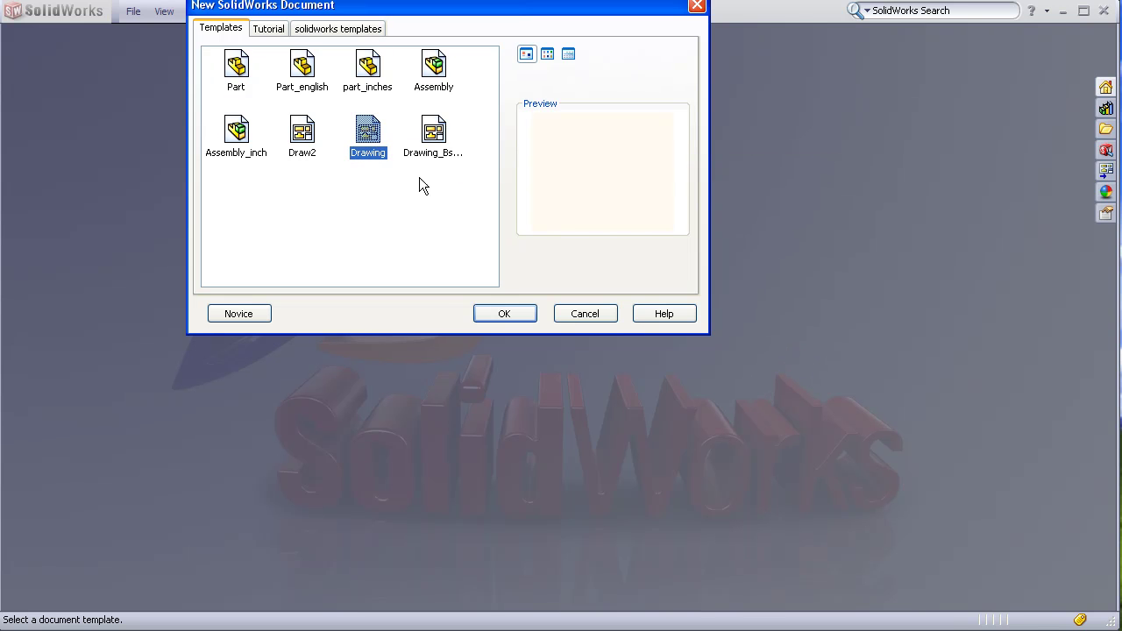
left_click(509, 316)
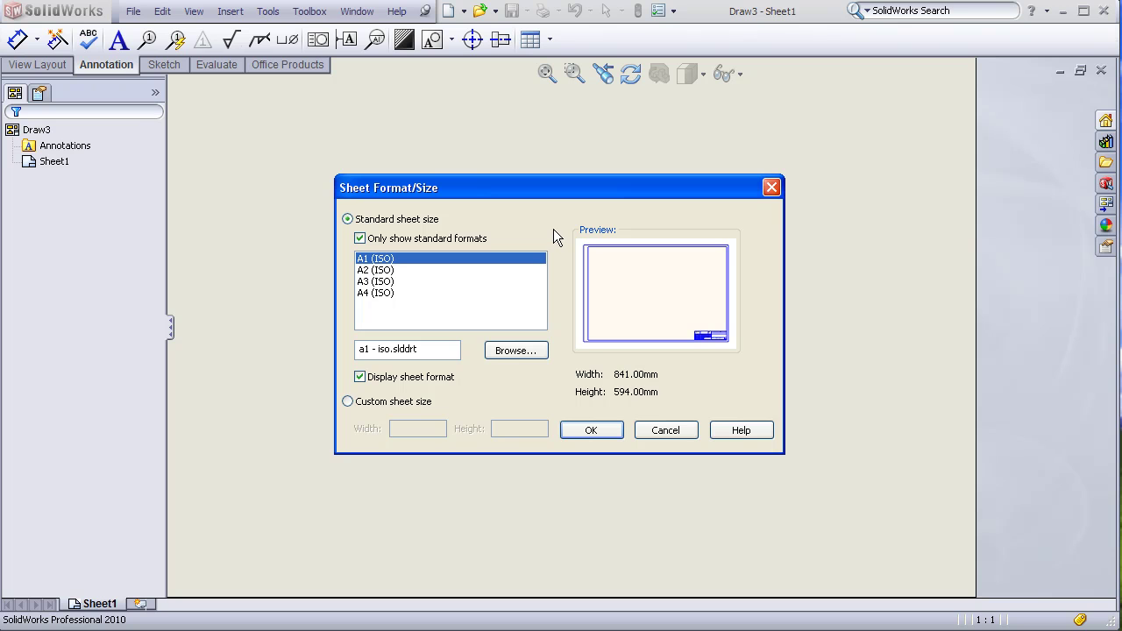
Choose Custom sheet size with width 17in and height 11in and apply it.
left_click(348, 402)
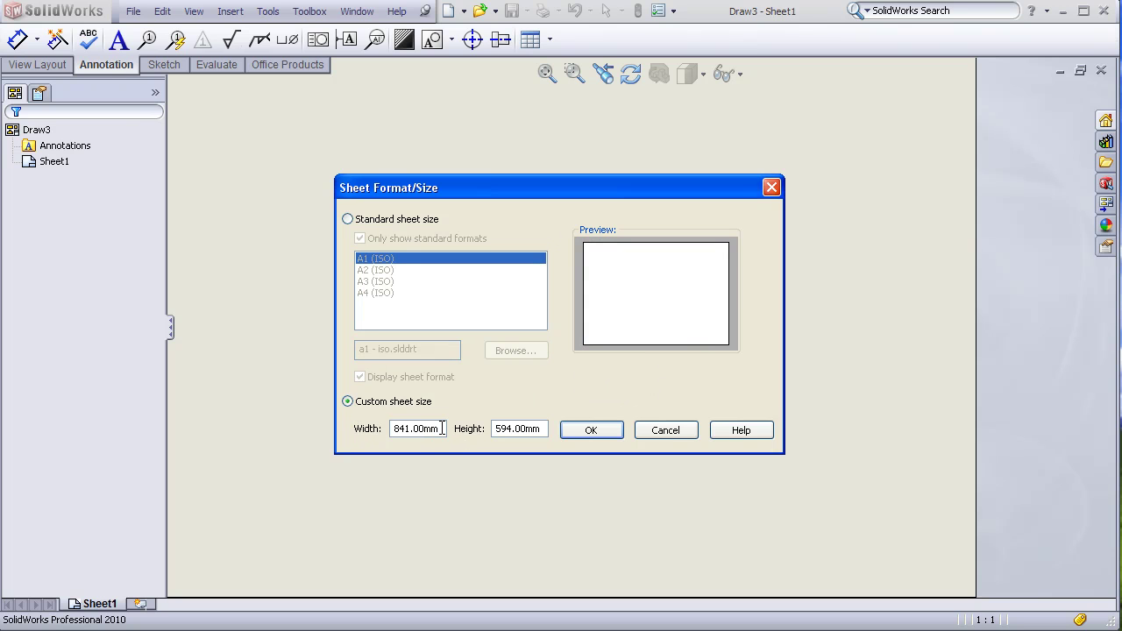
left_click_drag(441, 429, 385, 429)
type("17")
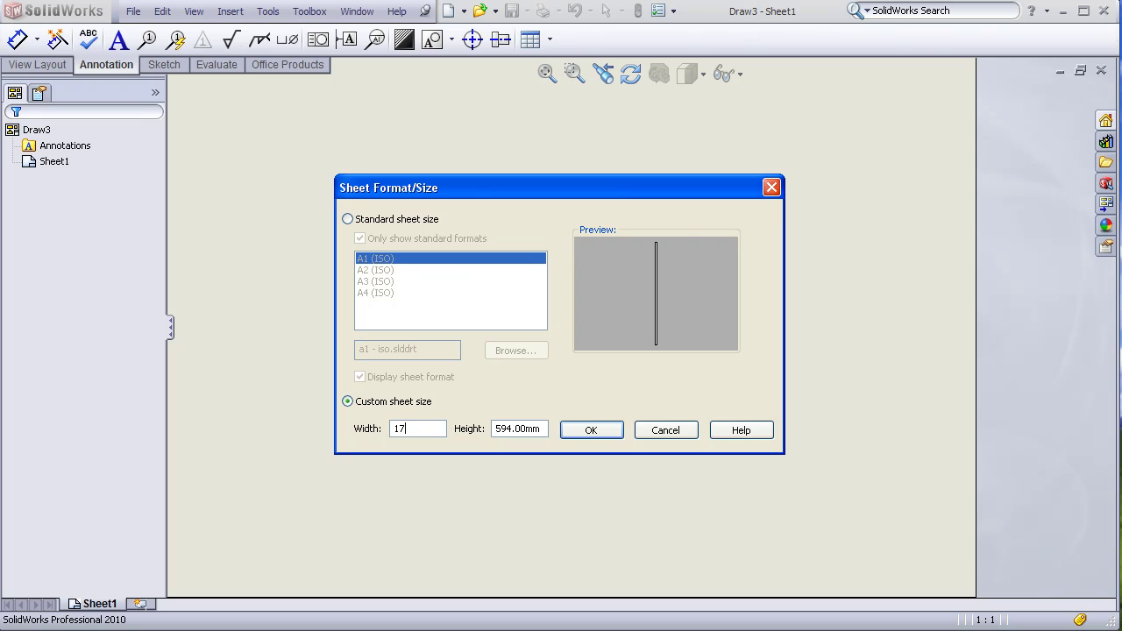
type("in")
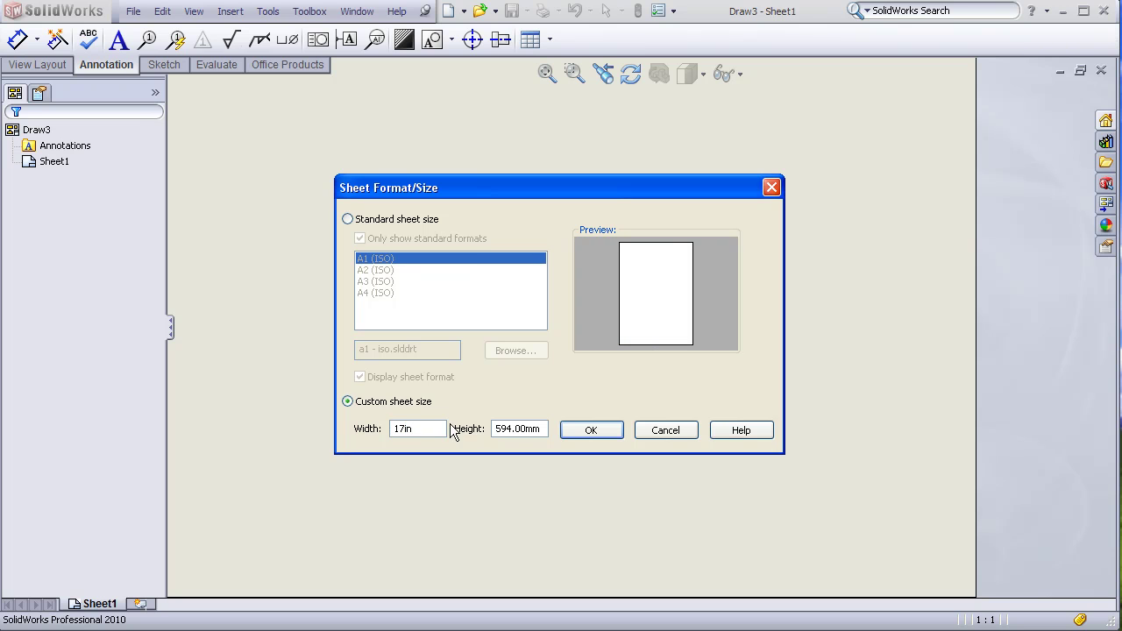
left_click_drag(546, 429, 492, 430)
type("11in")
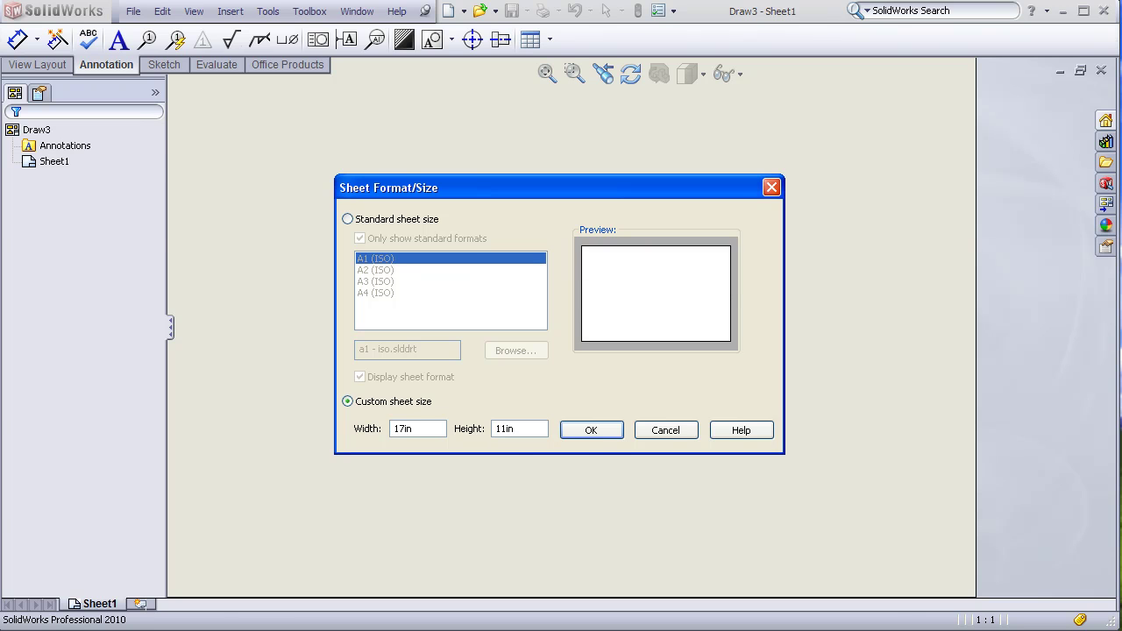
left_click(595, 432)
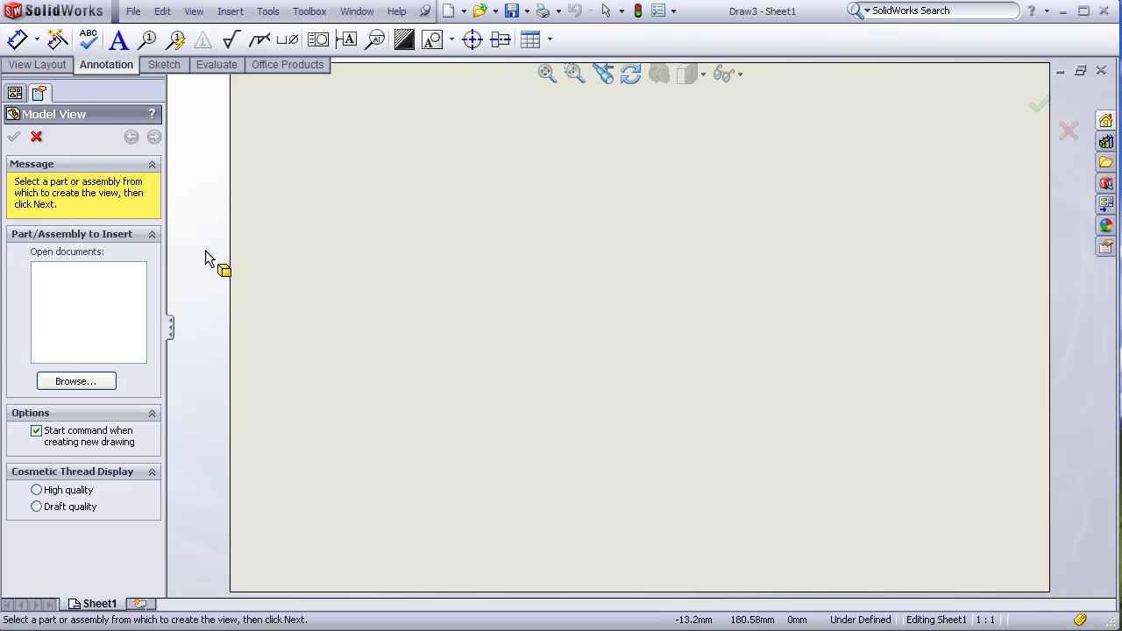
Cancel the Model View insertion, leaving Sheet1 empty.
left_click(37, 139)
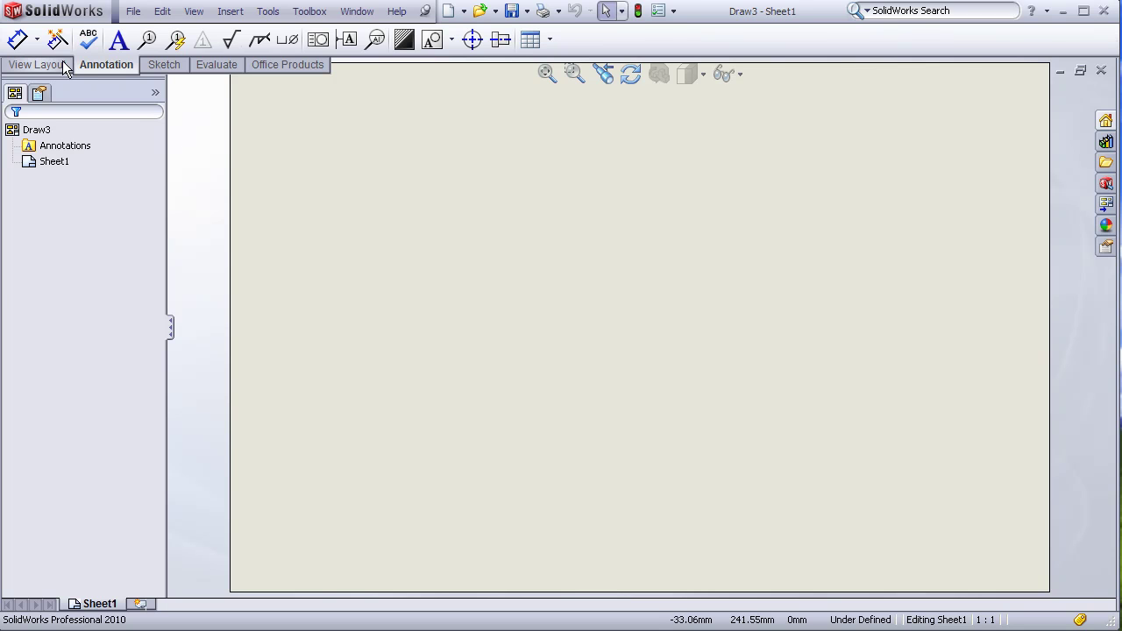
Browse the View Layout, Annotation, Sketch, Evaluate and Office Products tool tabs.
left_click(35, 66)
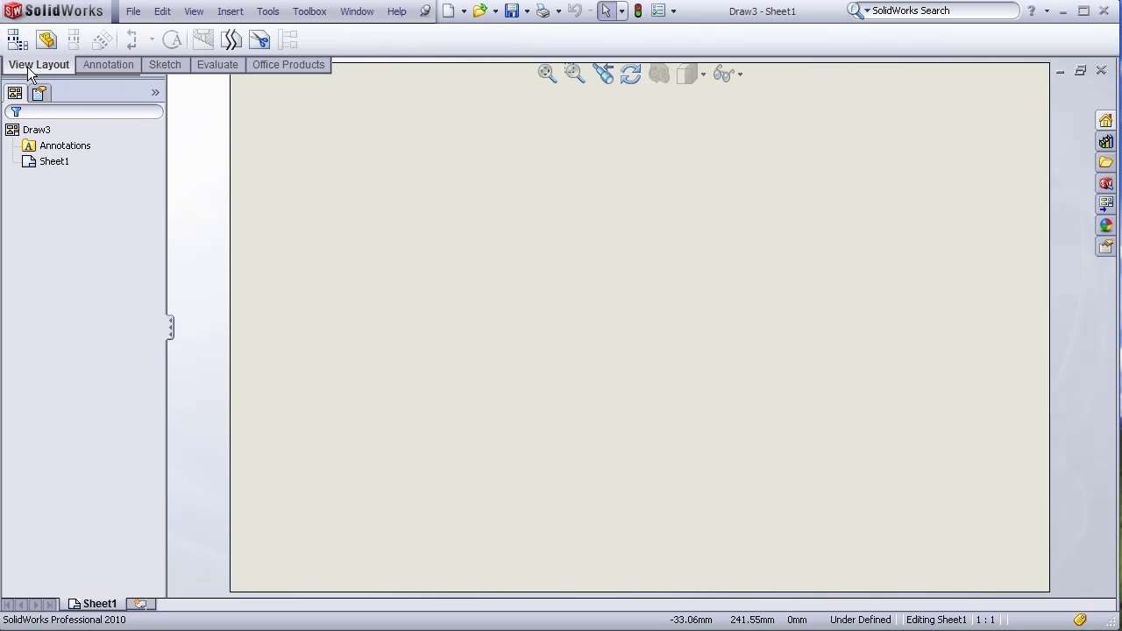
left_click(111, 65)
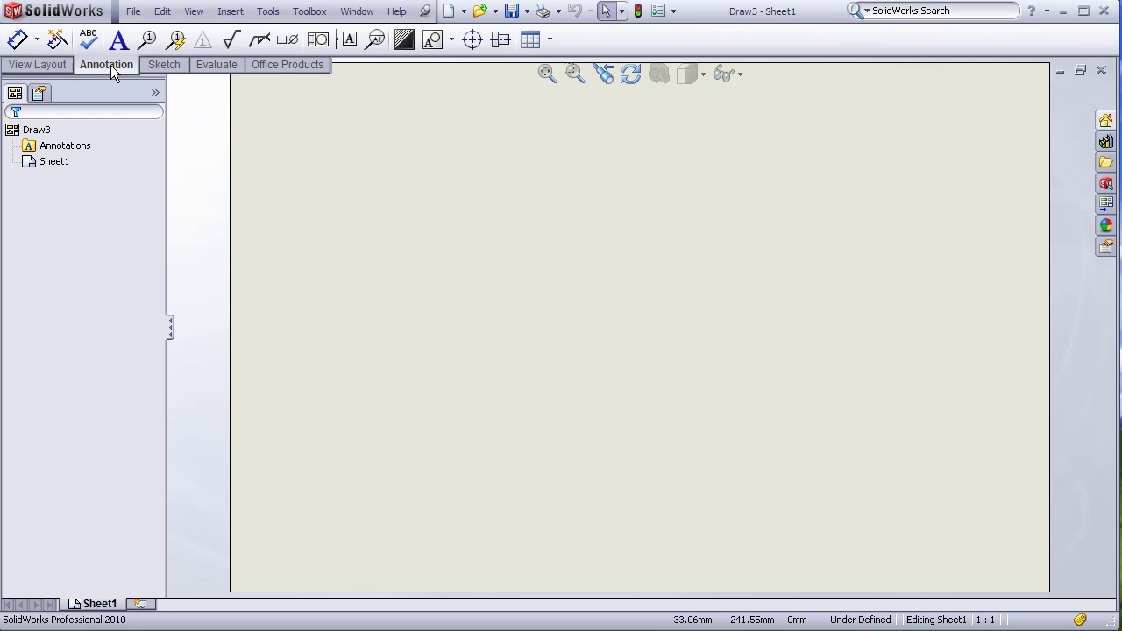
left_click(161, 64)
left_click(204, 67)
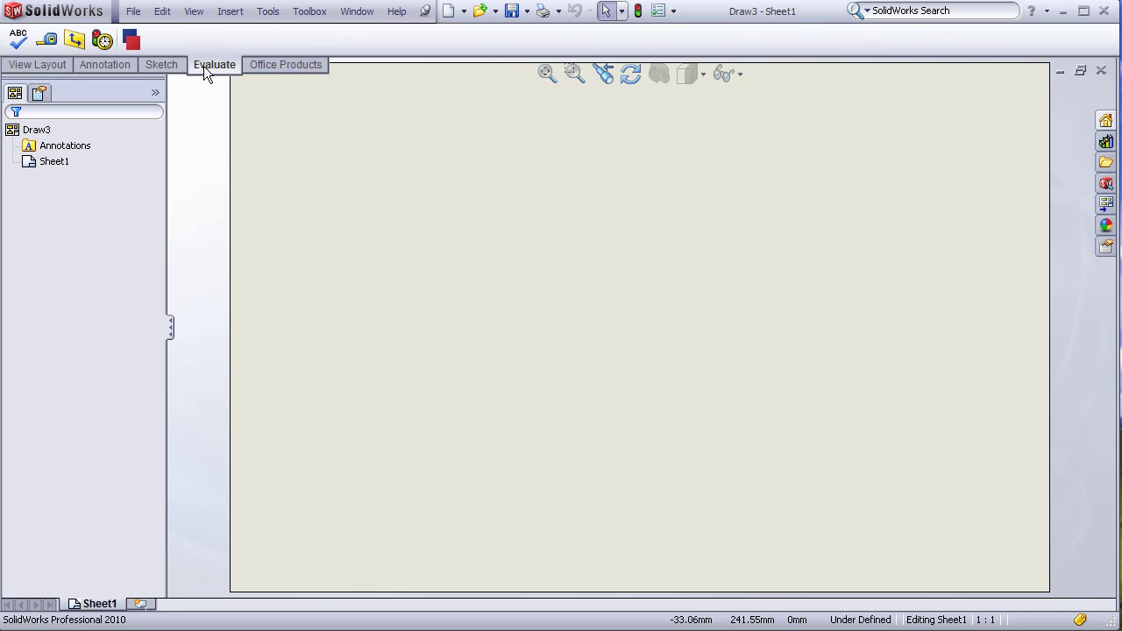
left_click(278, 68)
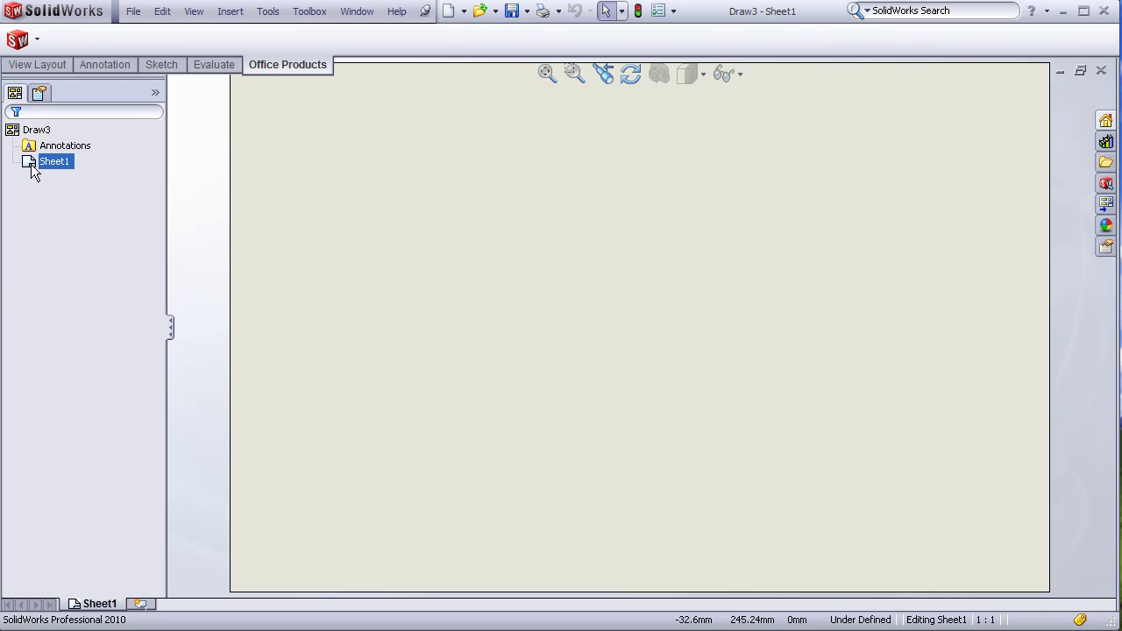
left_click(56, 287)
right_click(112, 607)
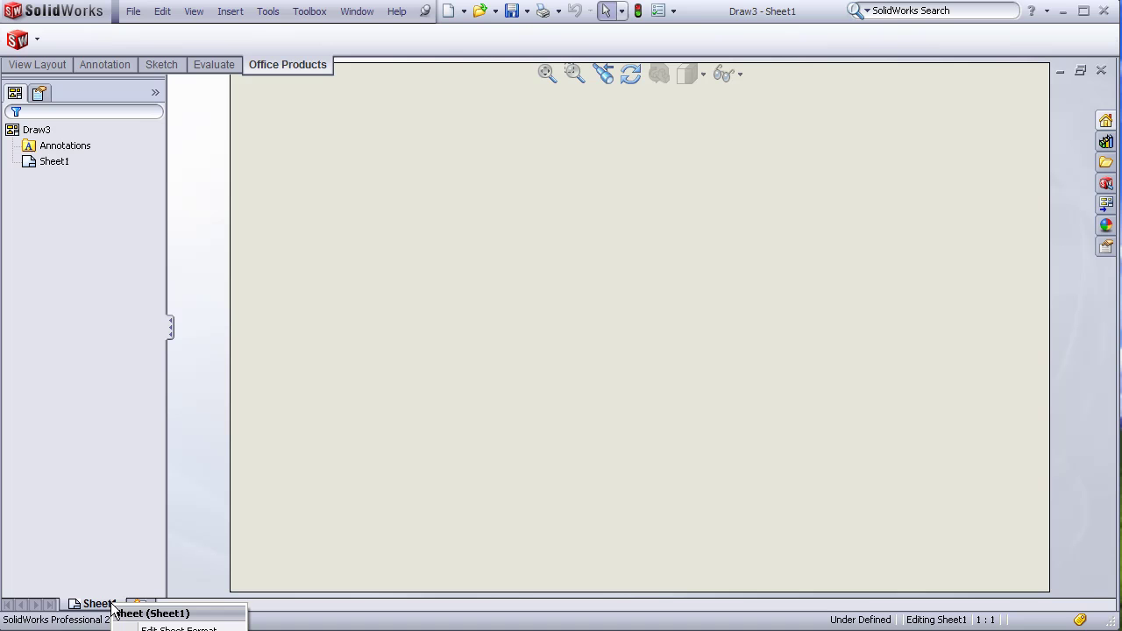
Set Sheet1's properties to third-angle projection and apply the change.
left_click(167, 630)
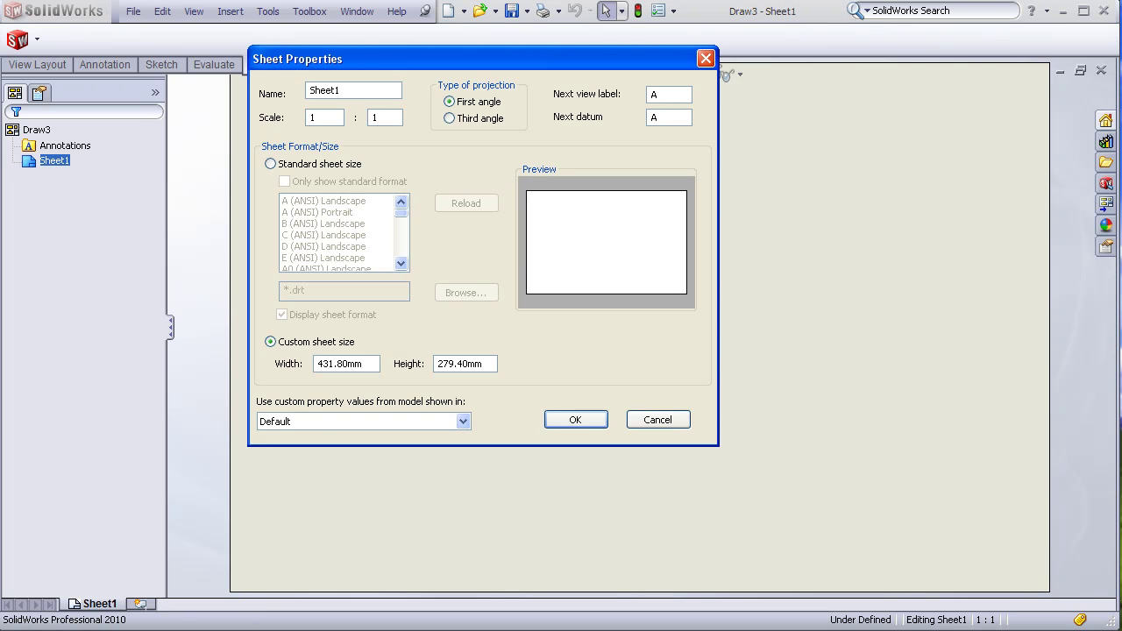
left_click(451, 119)
left_click(576, 420)
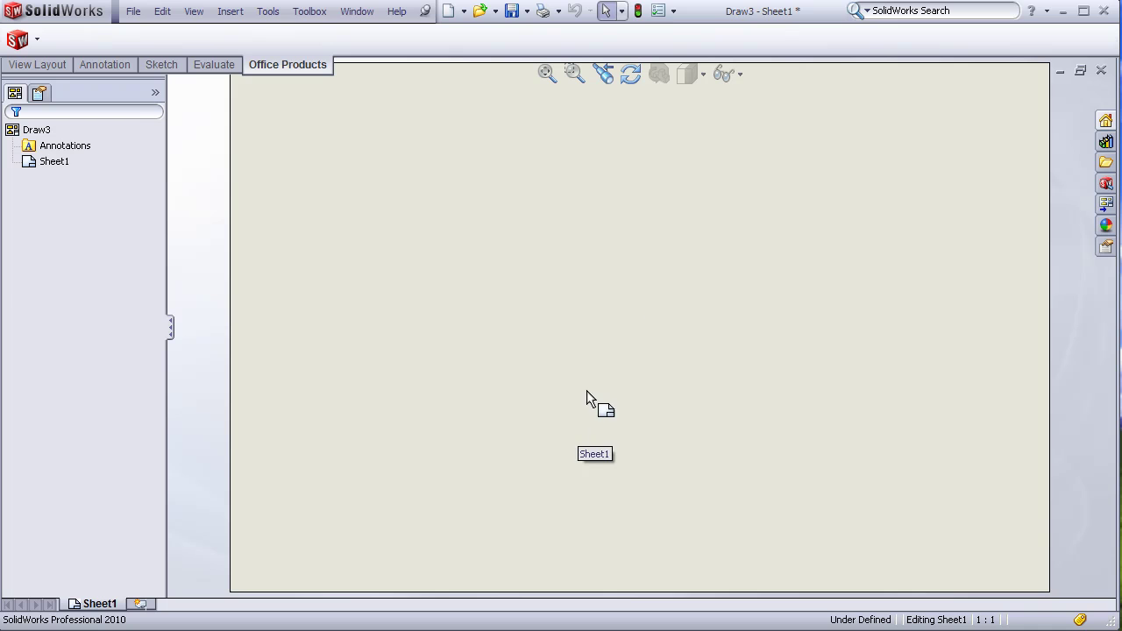
Set the document's overall drafting standard to ANSI, confirming MMGS units.
left_click(660, 17)
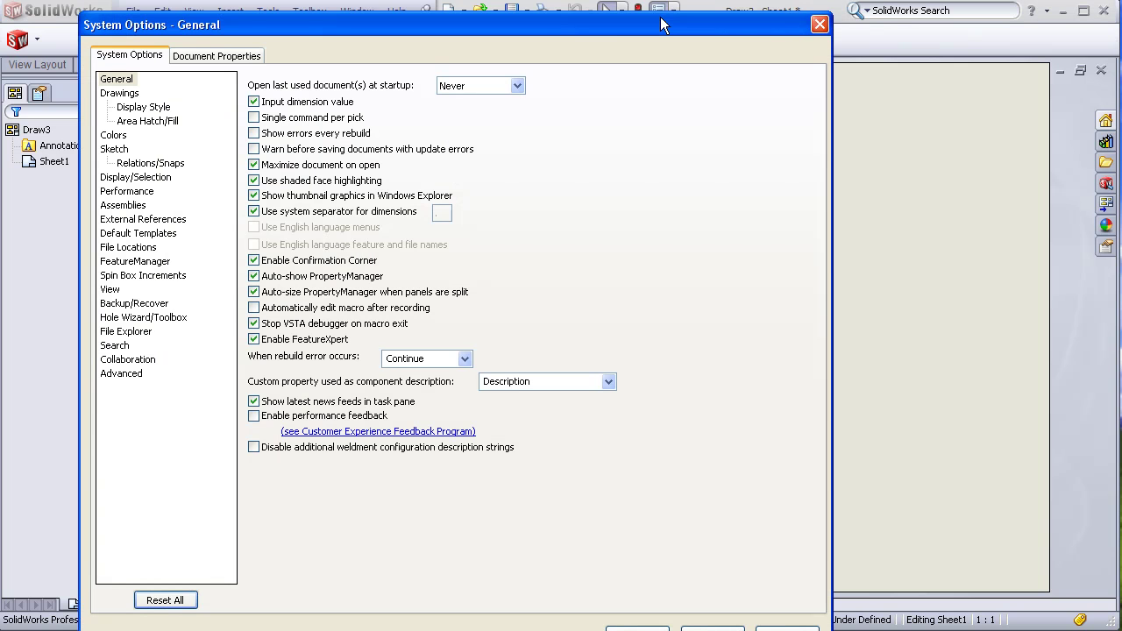
left_click(247, 61)
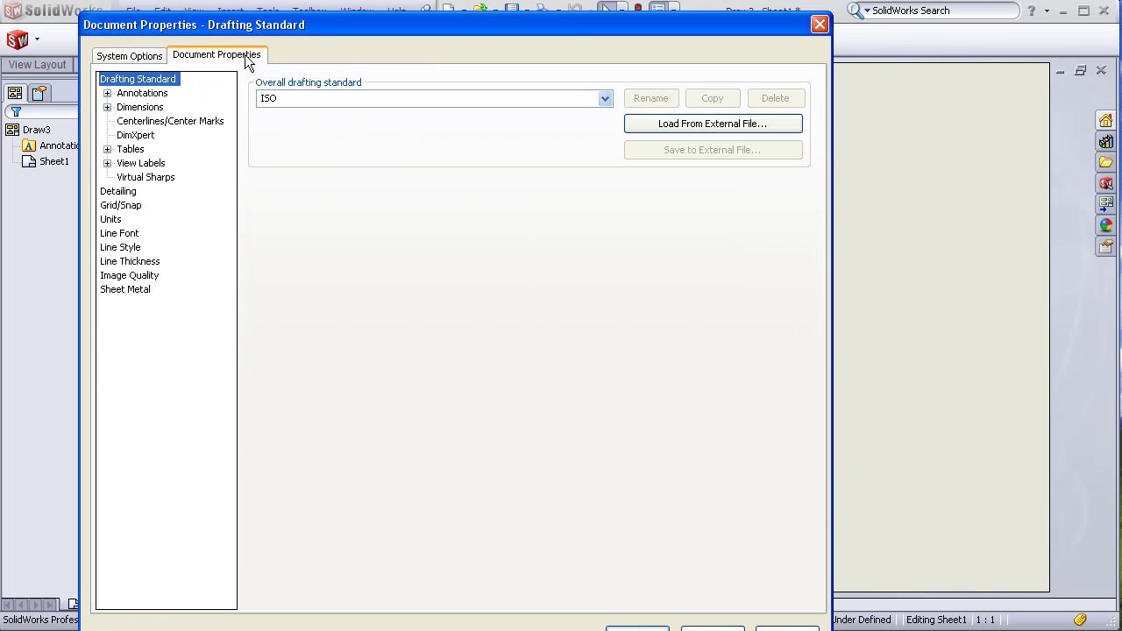
left_click(604, 100)
left_click(285, 112)
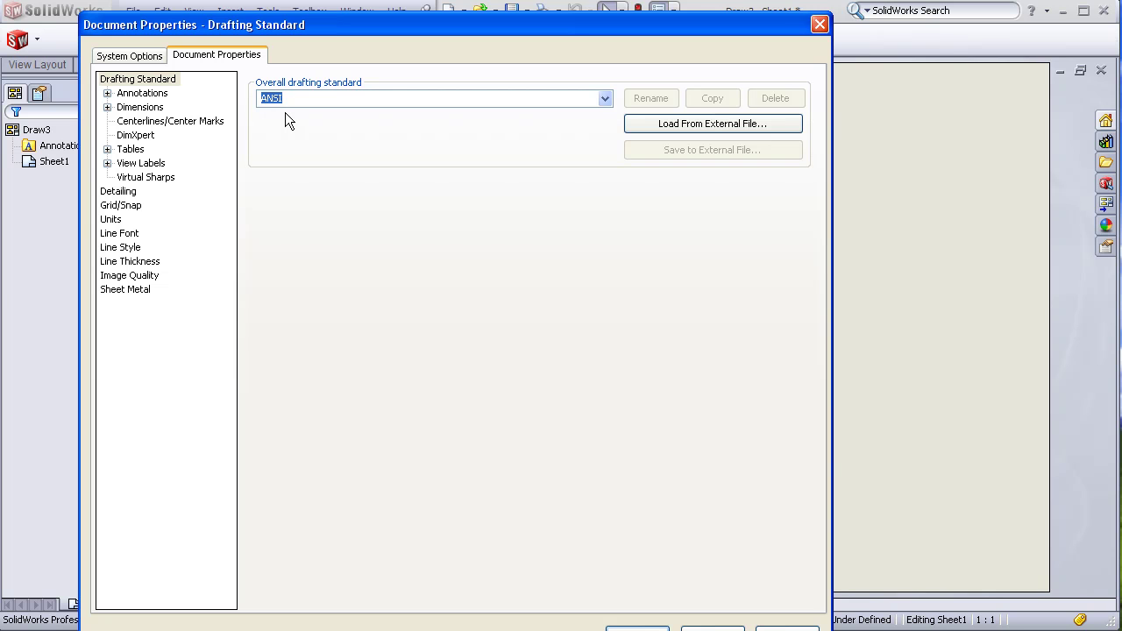
left_click(112, 221)
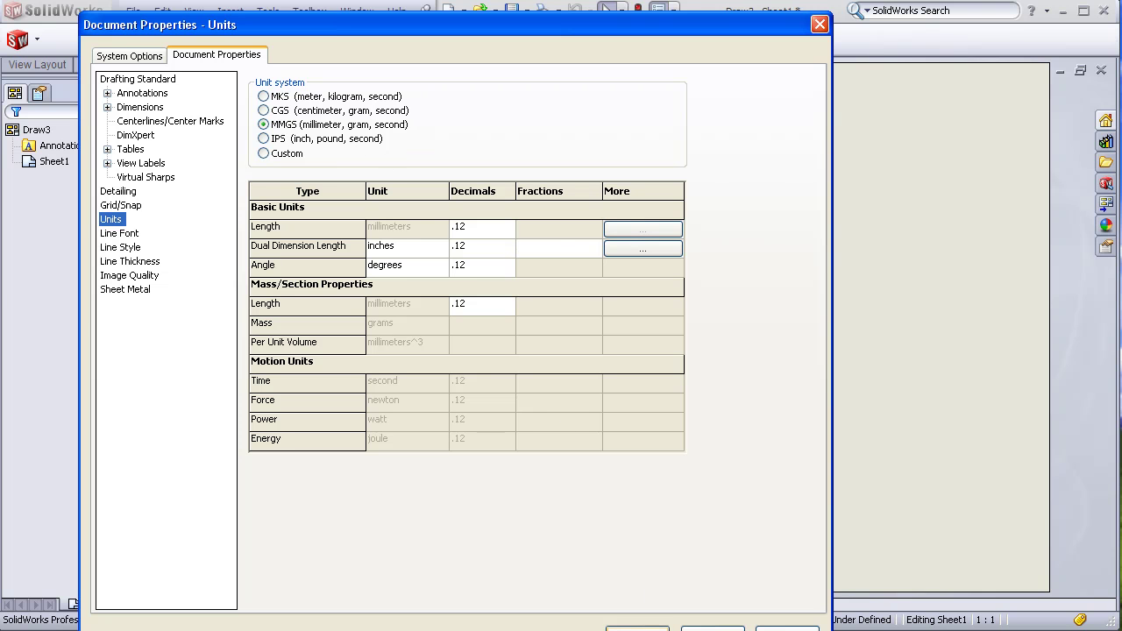
left_click(653, 627)
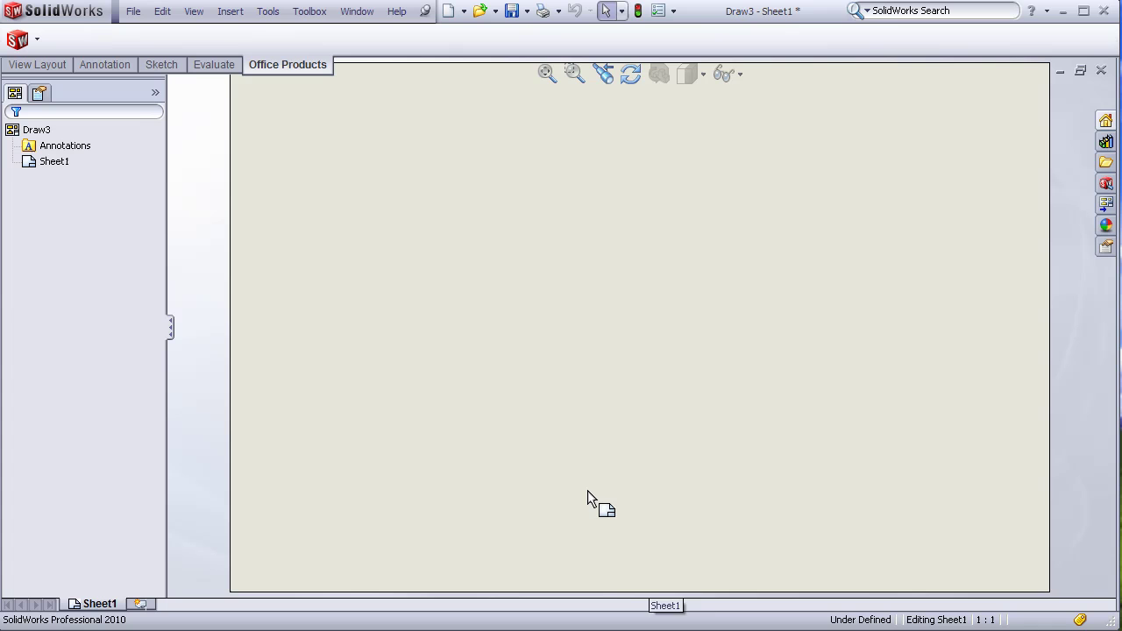
Save As a Drawing Template (*.drwdot) named 'B-sized drawing_mm'.
left_click(131, 13)
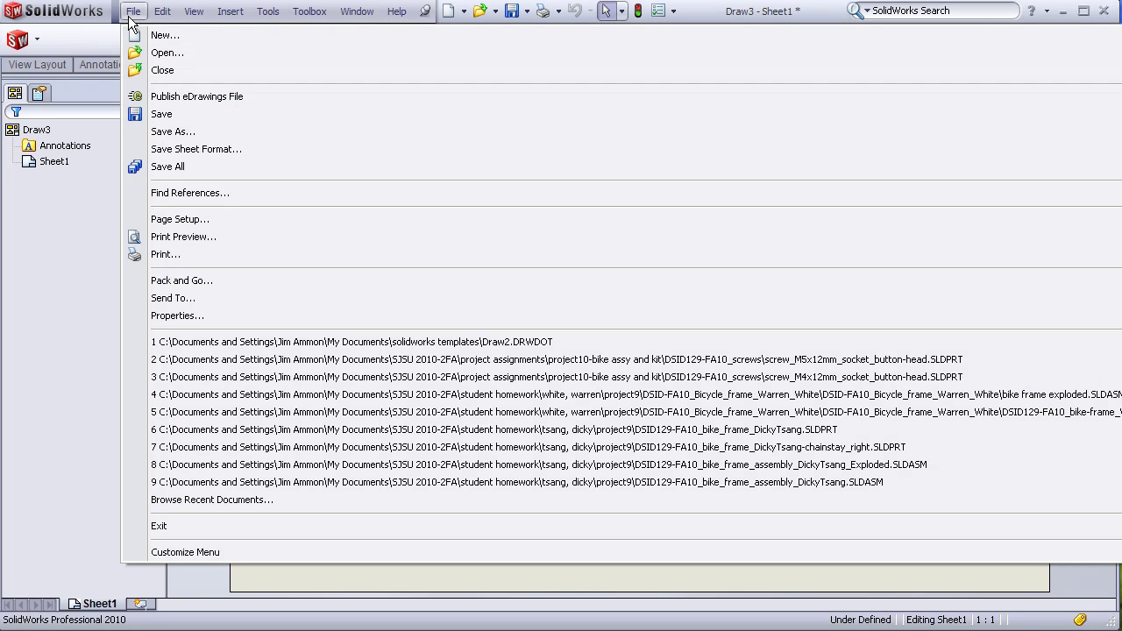
left_click(169, 132)
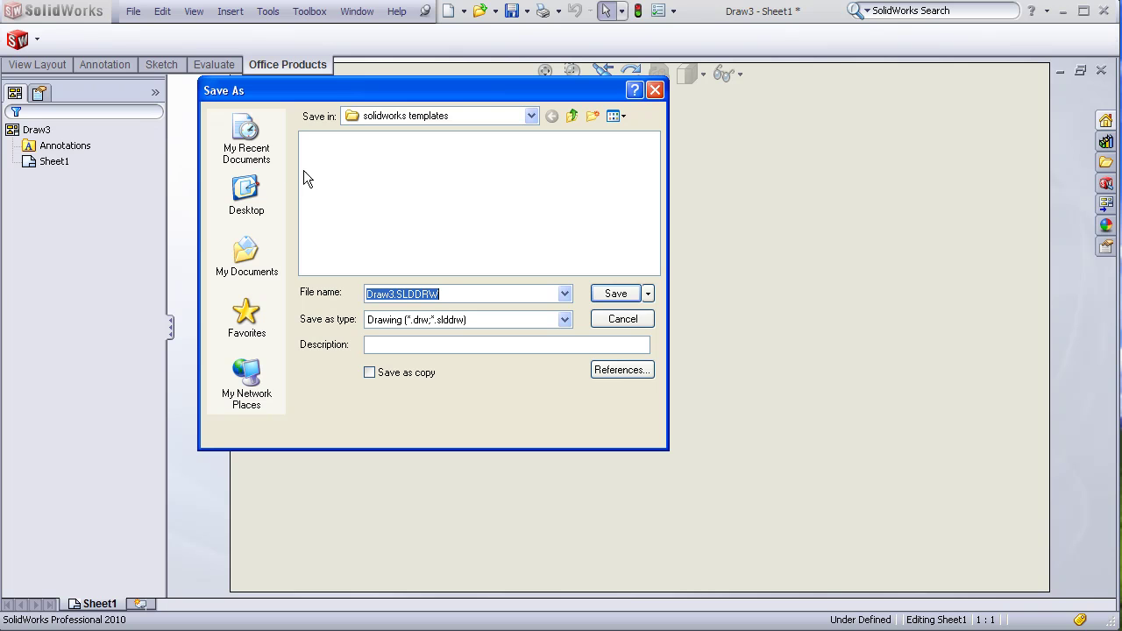
left_click(565, 319)
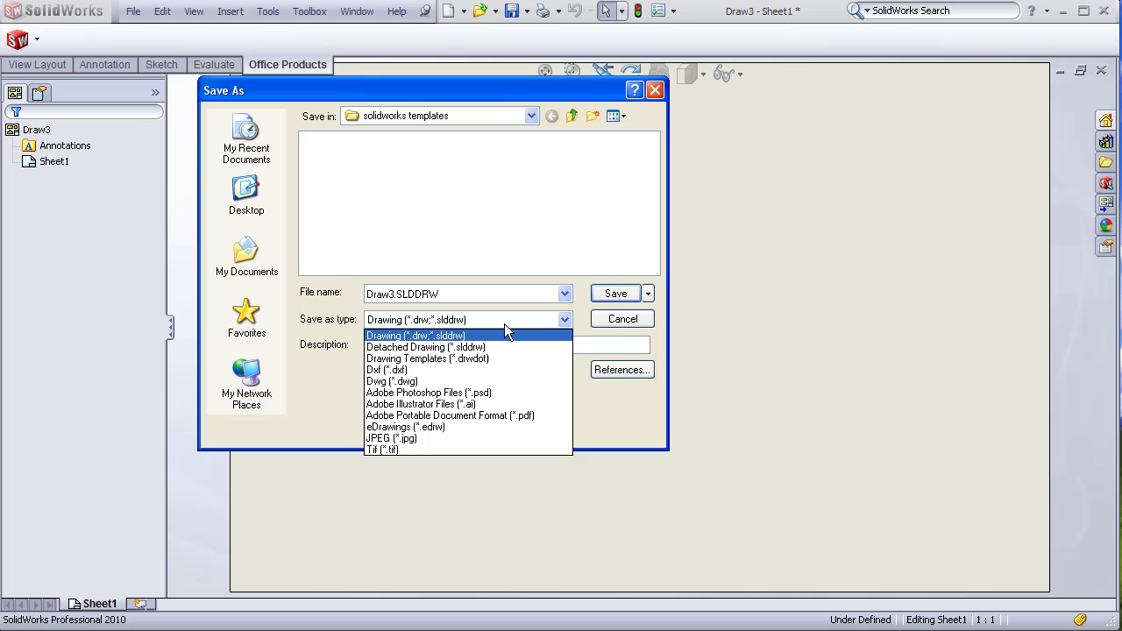
left_click(408, 358)
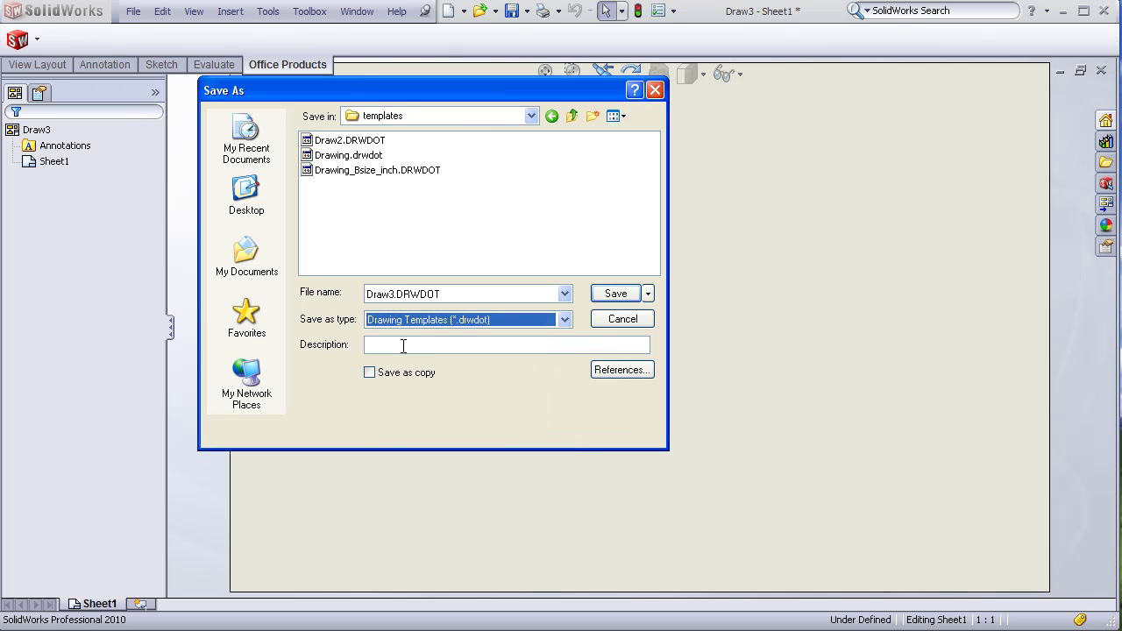
double_click(391, 295)
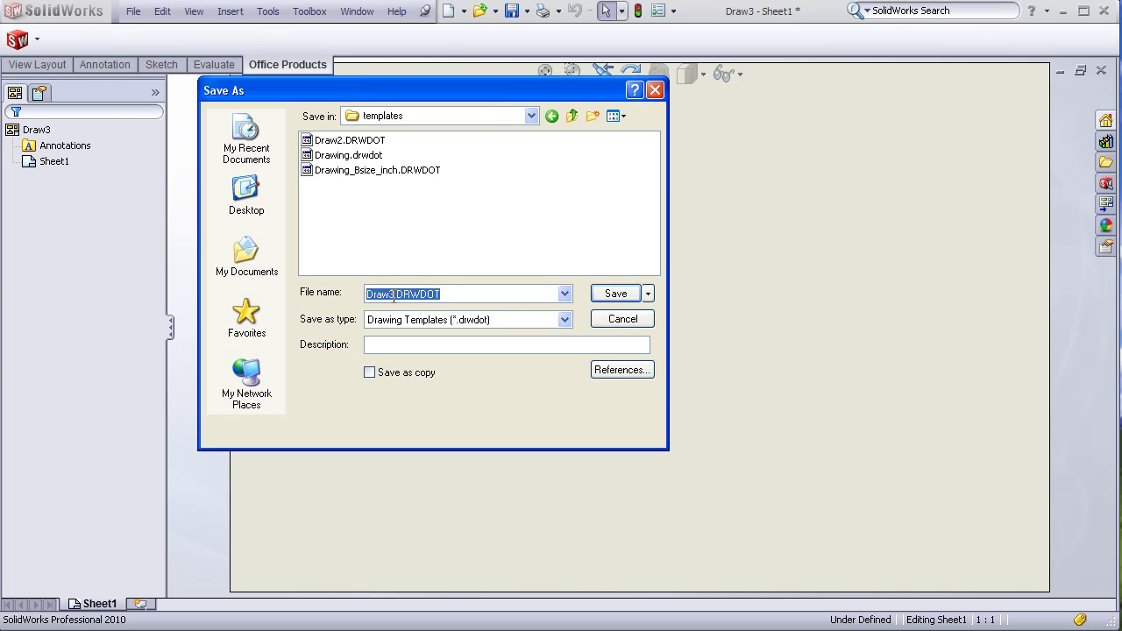
left_click_drag(395, 295, 357, 296)
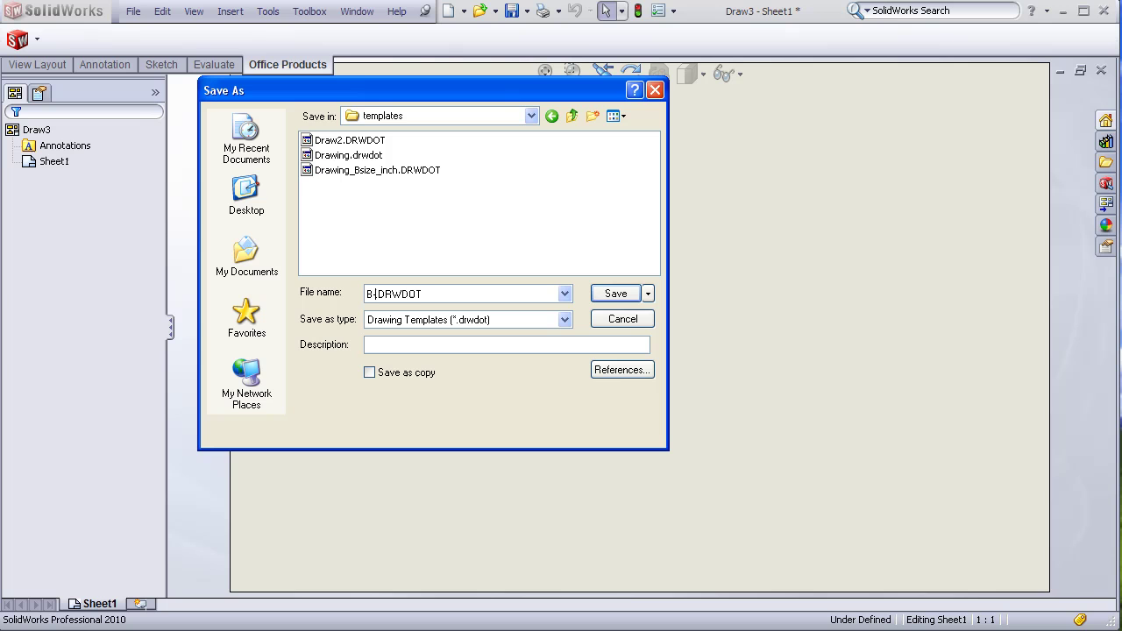
type("-sized ")
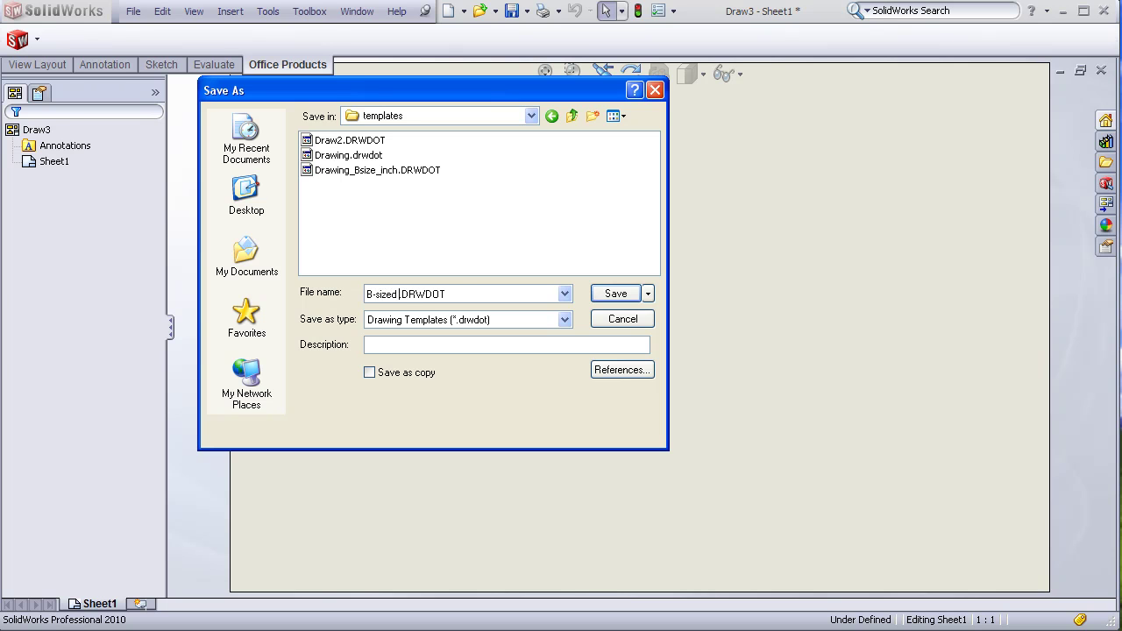
type("dr")
type("awing_")
type("mm")
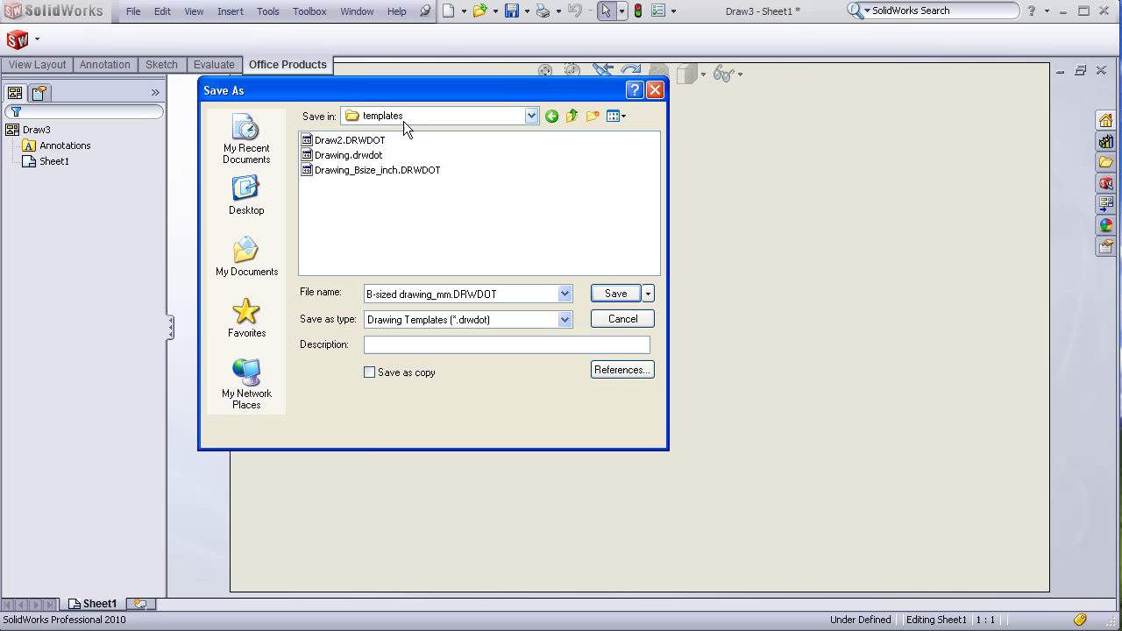
Choose My Documents\solidworks templates as the save location.
left_click(530, 116)
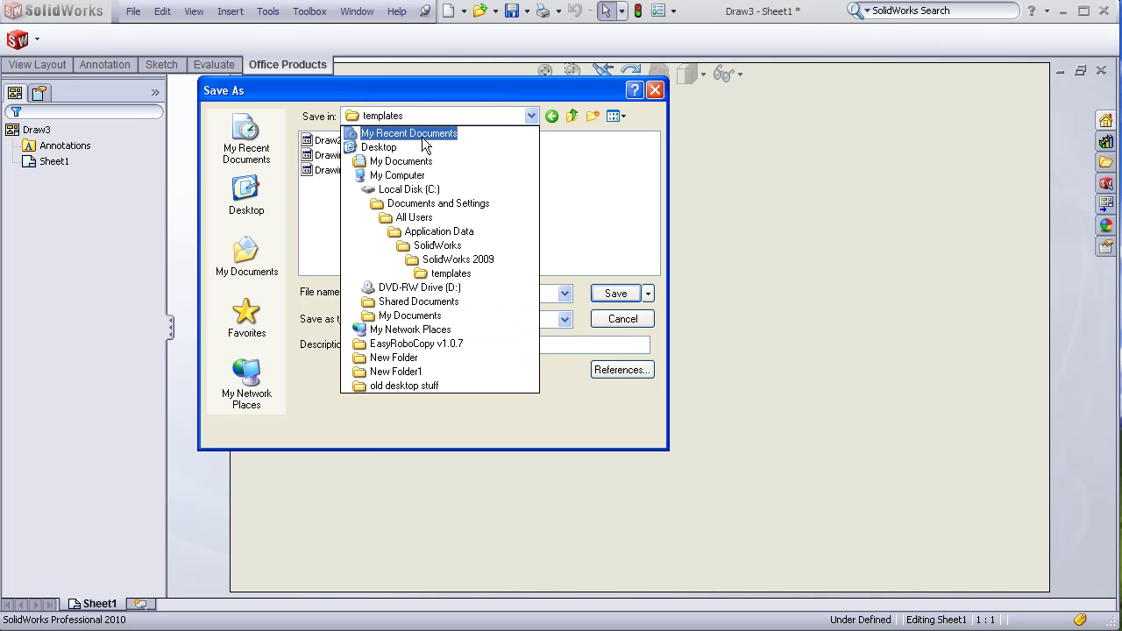
left_click(409, 162)
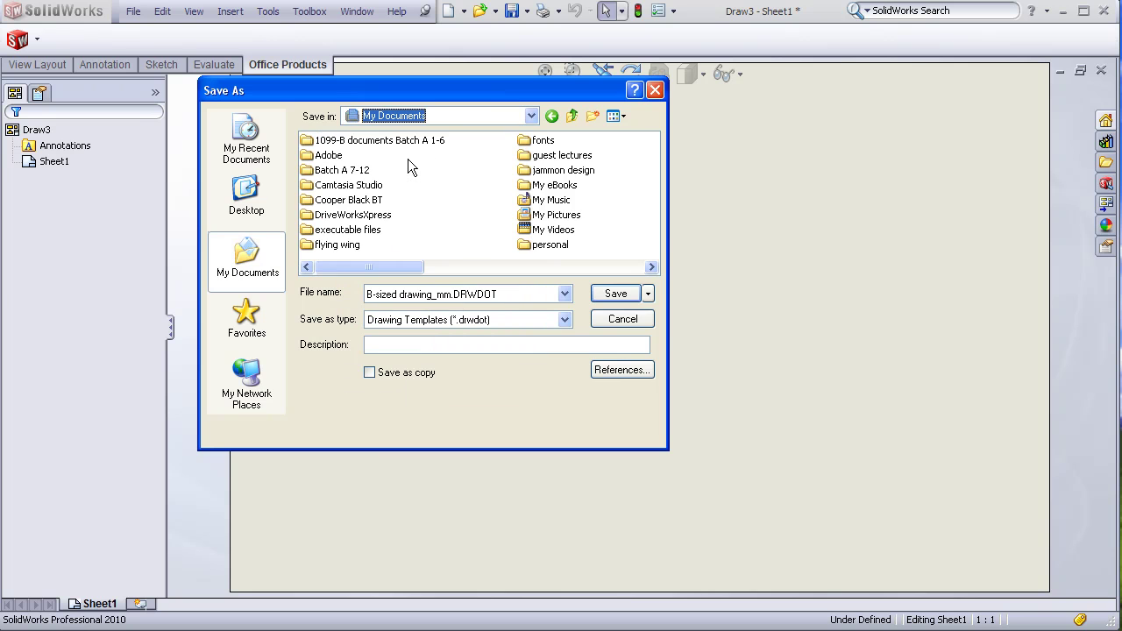
left_click_drag(406, 266, 580, 266)
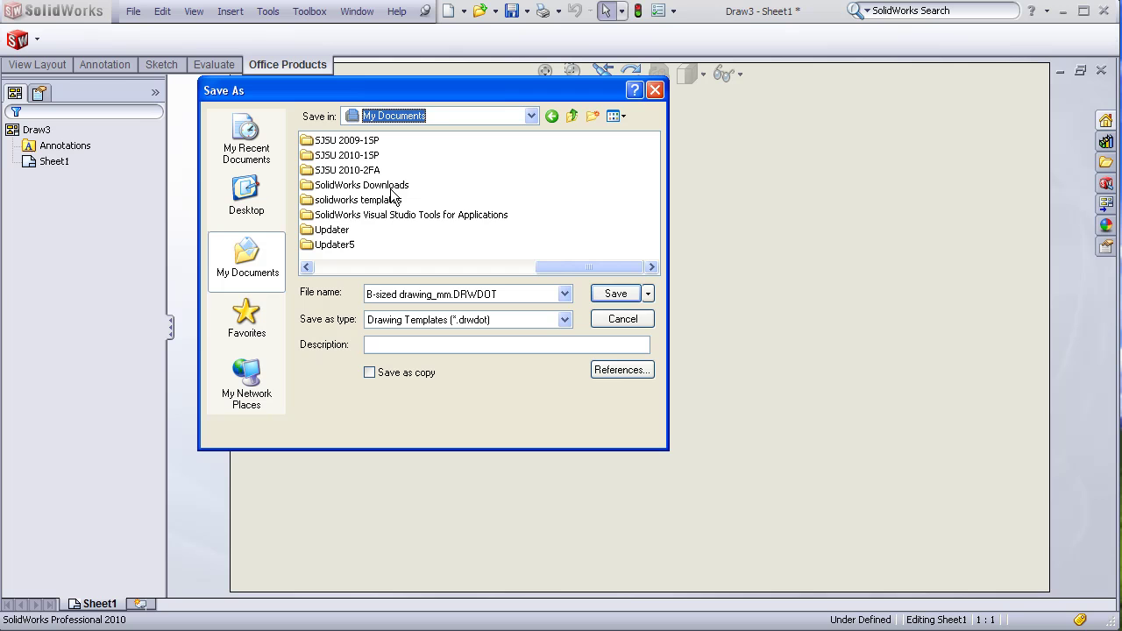
double_click(352, 201)
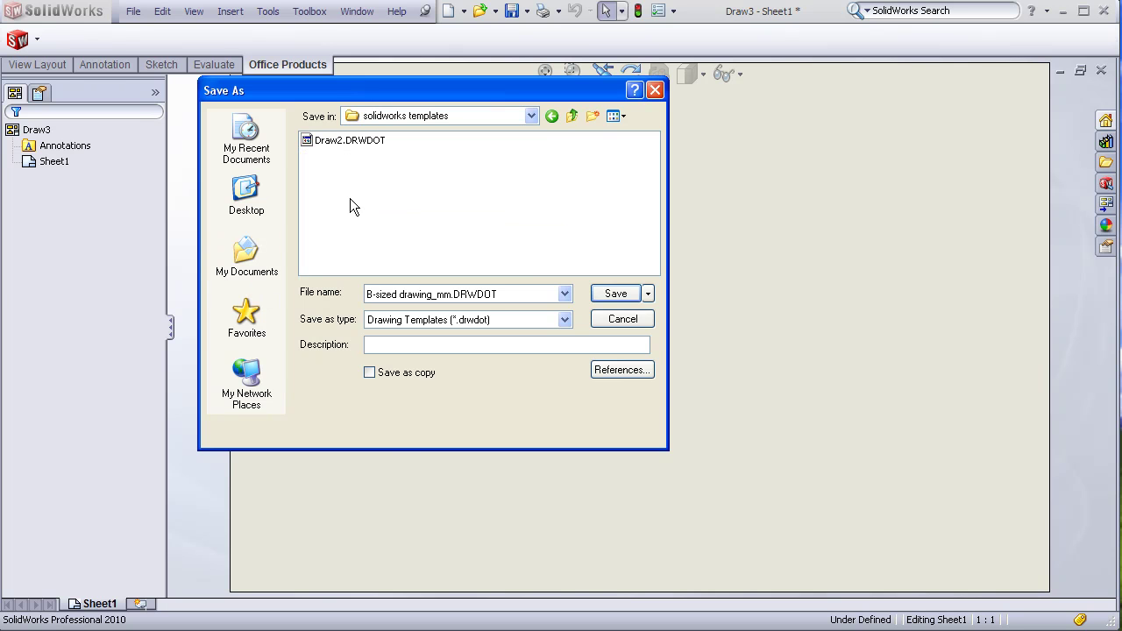
Save and close the template, then select 'B-sized drawing_mm' under the solidworks templates tab.
left_click(617, 293)
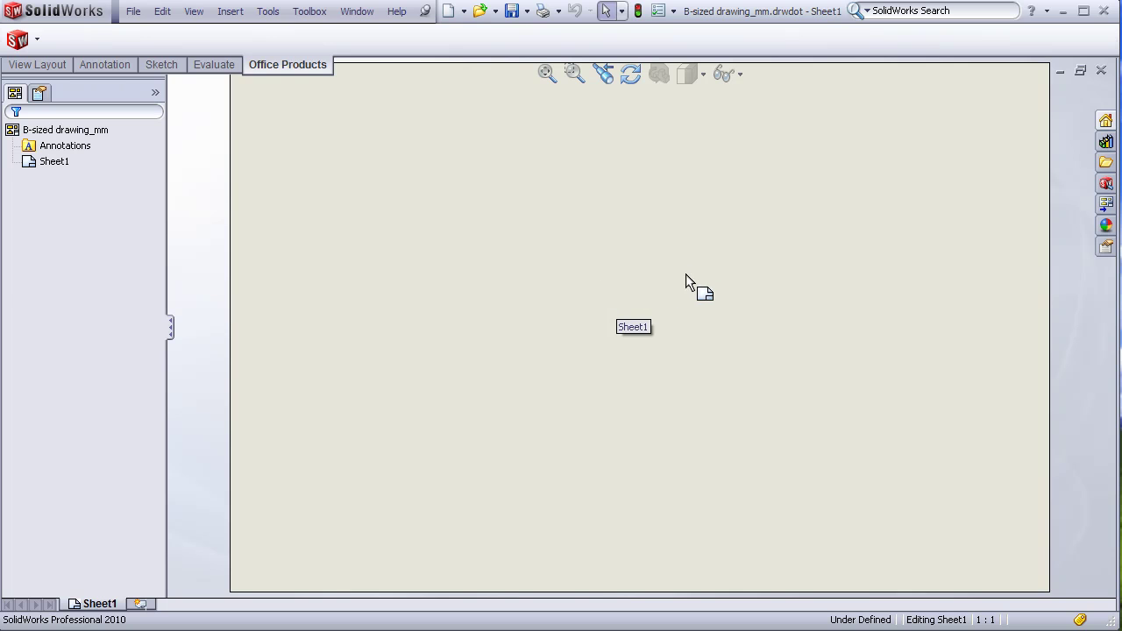
left_click(1102, 70)
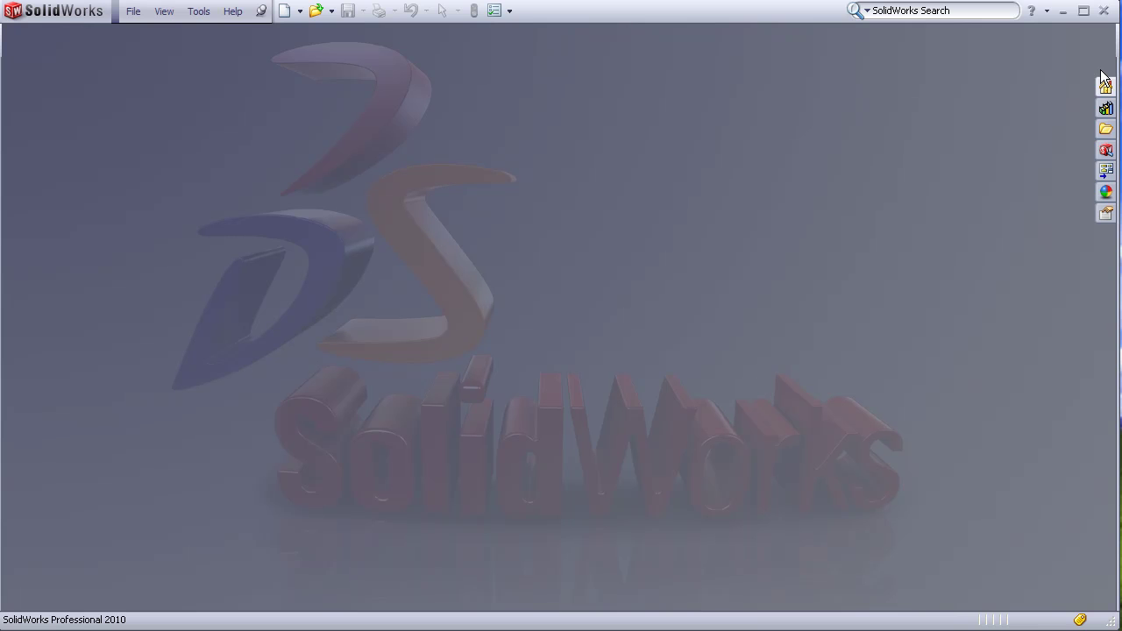
left_click(134, 12)
left_click(165, 35)
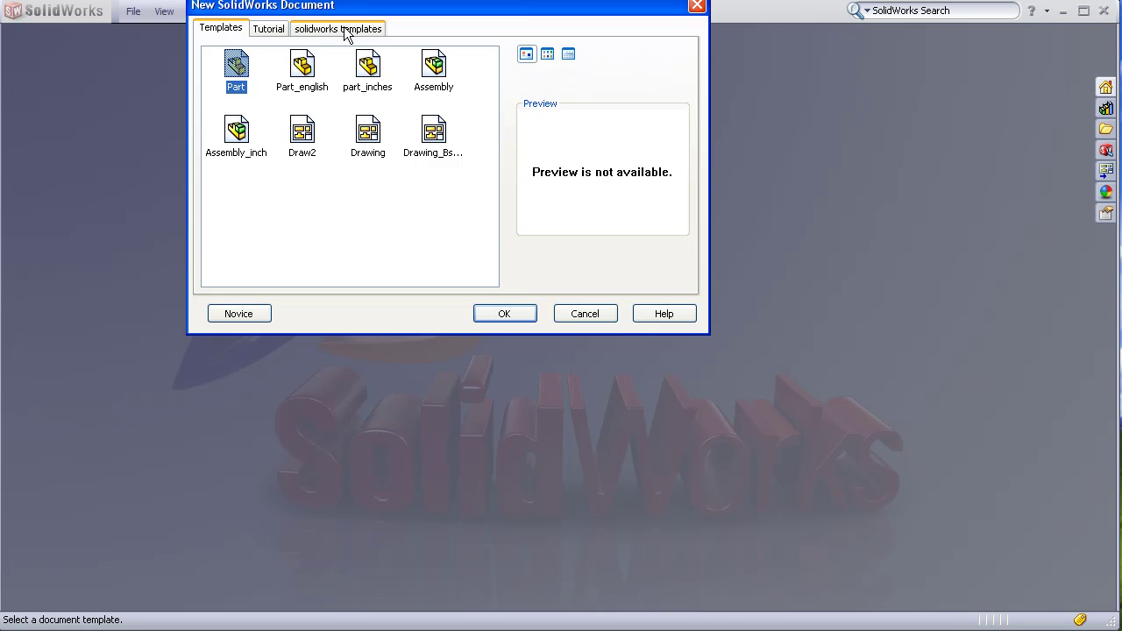
left_click(344, 32)
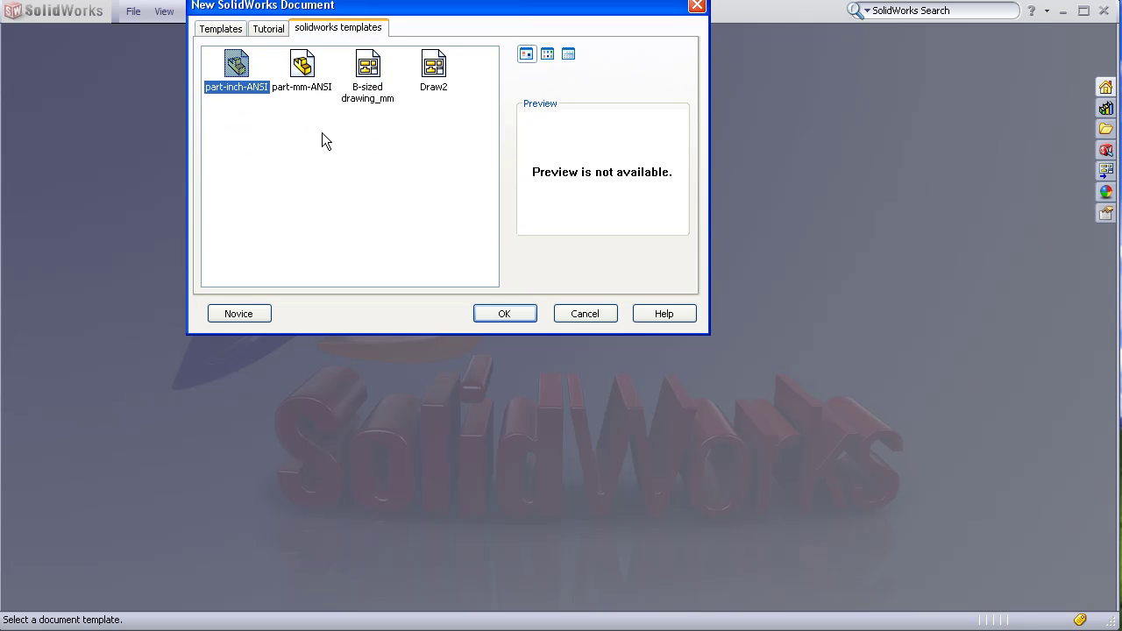
left_click(369, 70)
Create Draw4 from the template, accepting its 431.80 × 279.40 mm sheet without a model view.
left_click(504, 313)
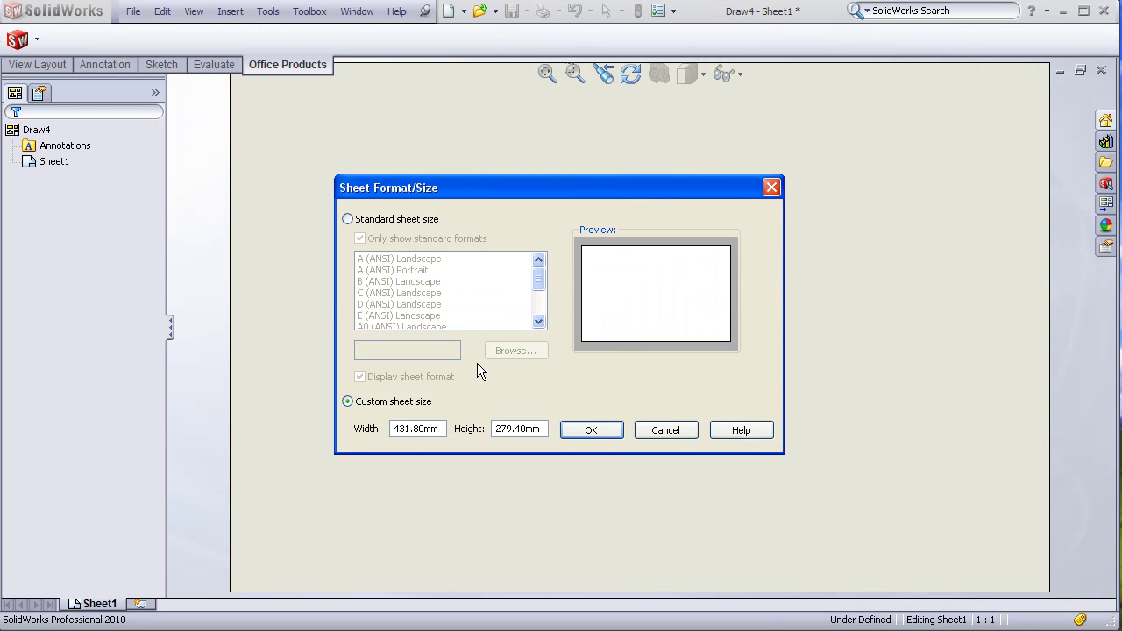
left_click(596, 434)
left_click(37, 137)
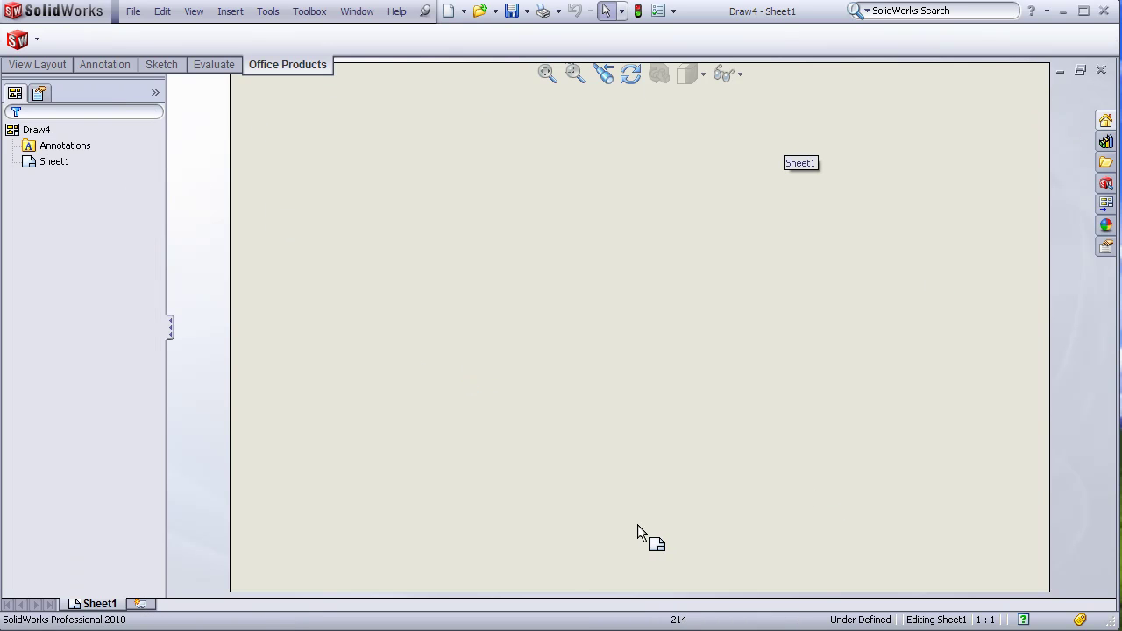
Verify Sheet1 uses third-angle projection and the drafting standard is ANSI.
right_click(105, 608)
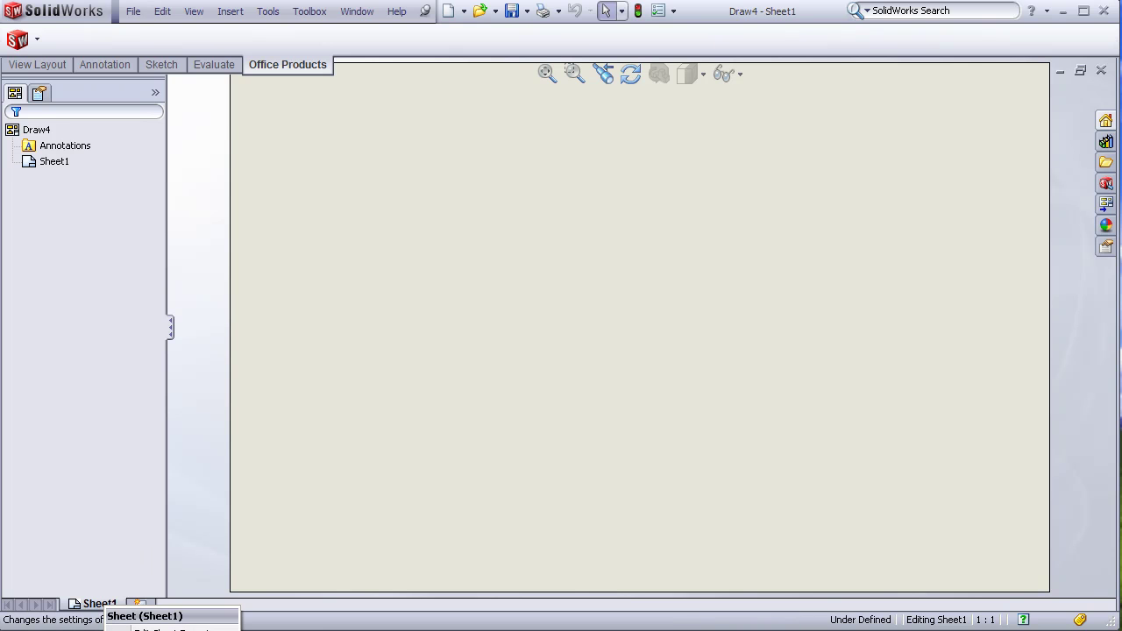
left_click(145, 629)
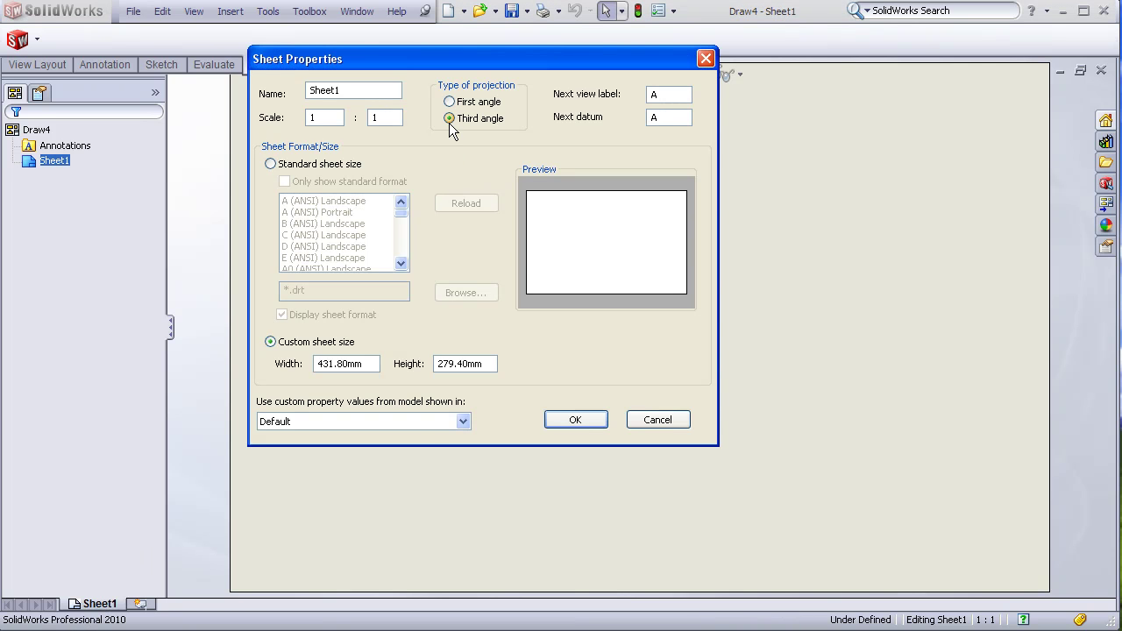
left_click(706, 59)
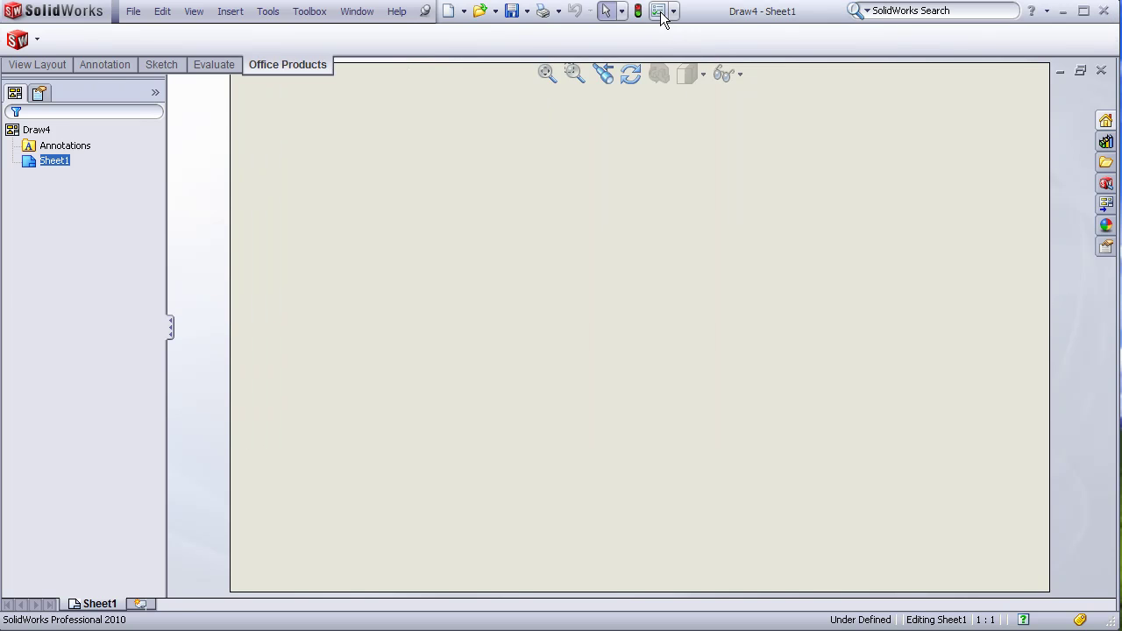
left_click(660, 14)
left_click(218, 55)
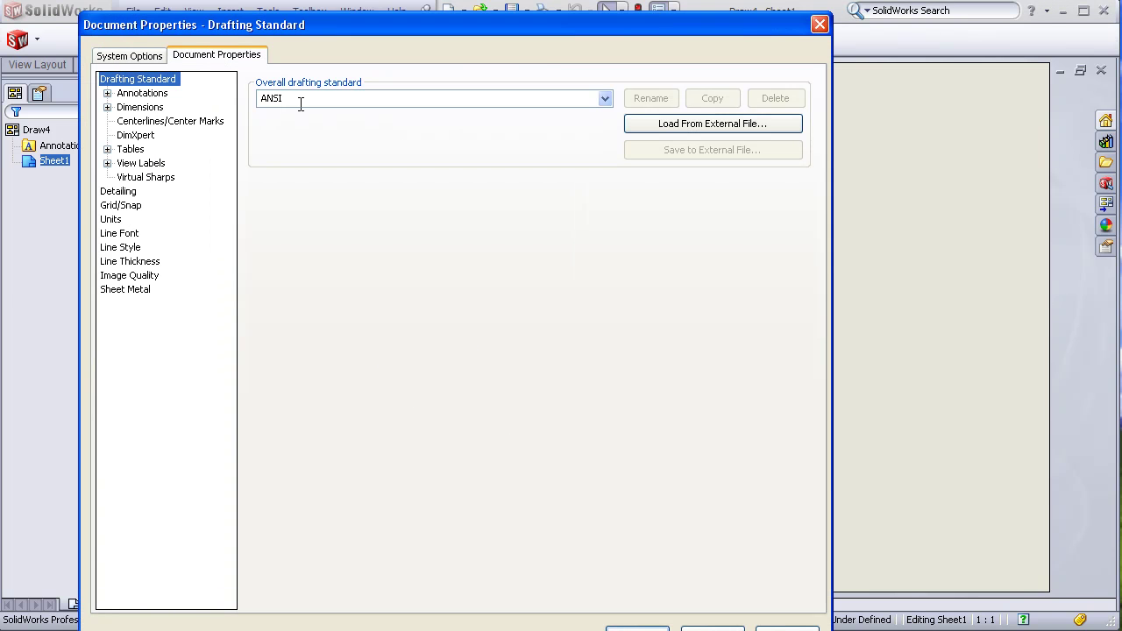